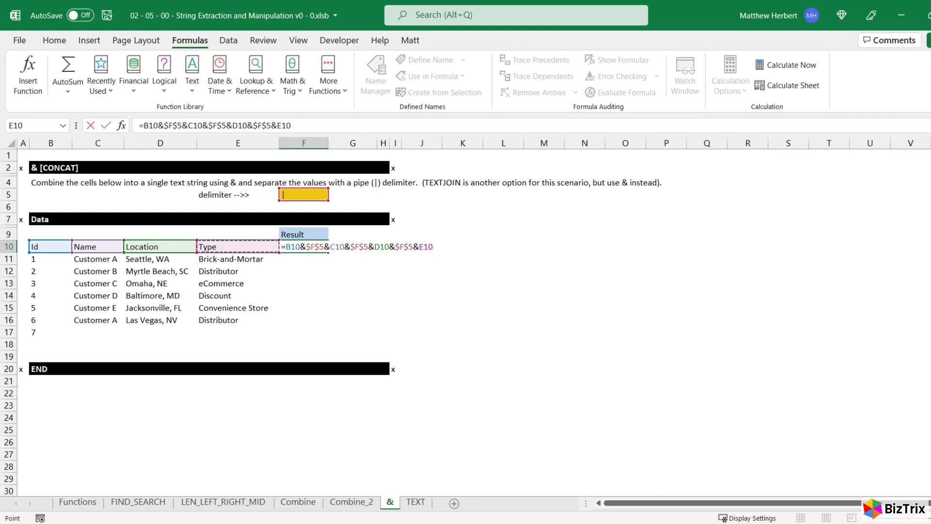
Discard the unfinished formula and start a new one in F10 joining B10 to the absolute delimiter reference: =B10&$F$5
{"action": "key", "text": "Escape"}
{"action": "key", "text": "ctrl+Home"}
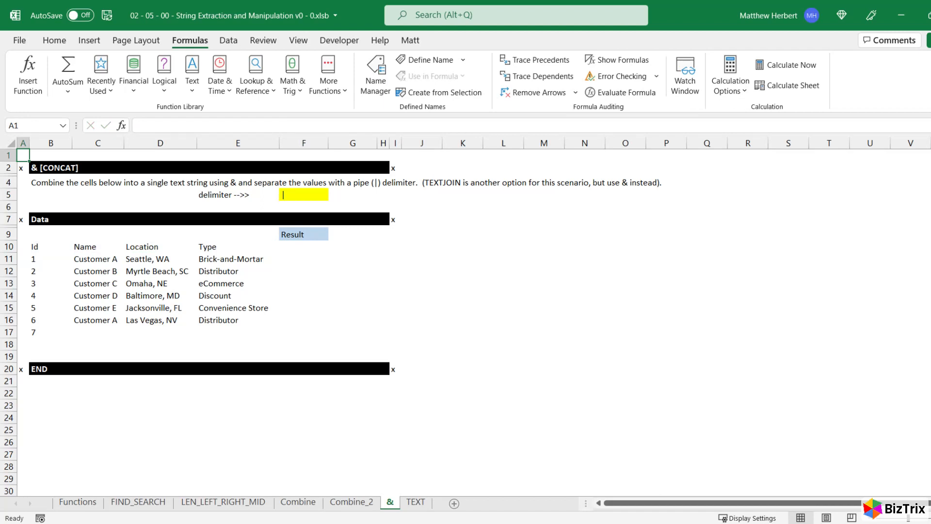
{"action": "key", "text": "F5"}
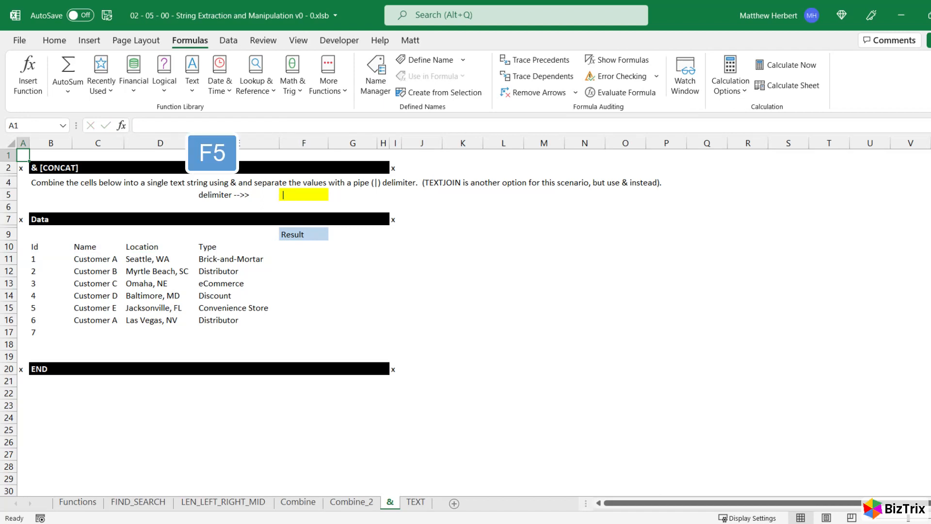
{"action": "type", "text": "f10"}
{"action": "key", "text": "Return"}
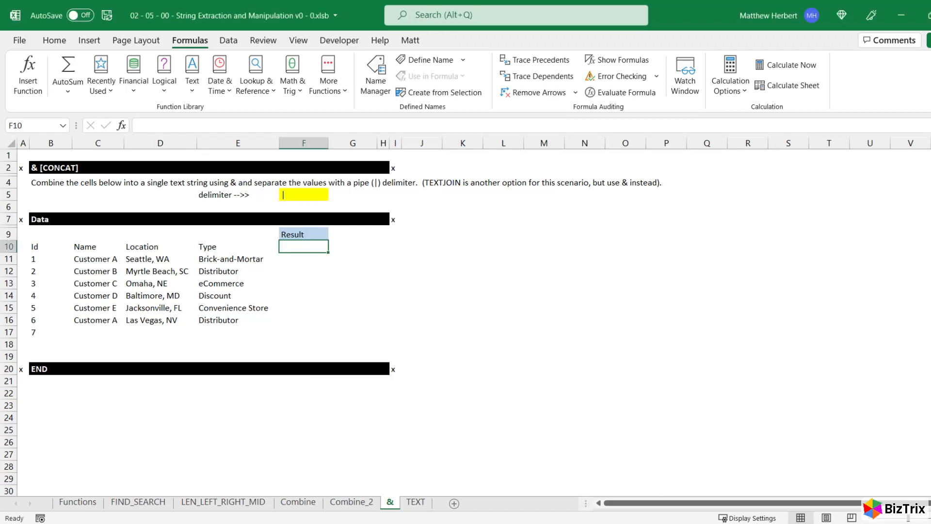
{"action": "type", "text": "="}
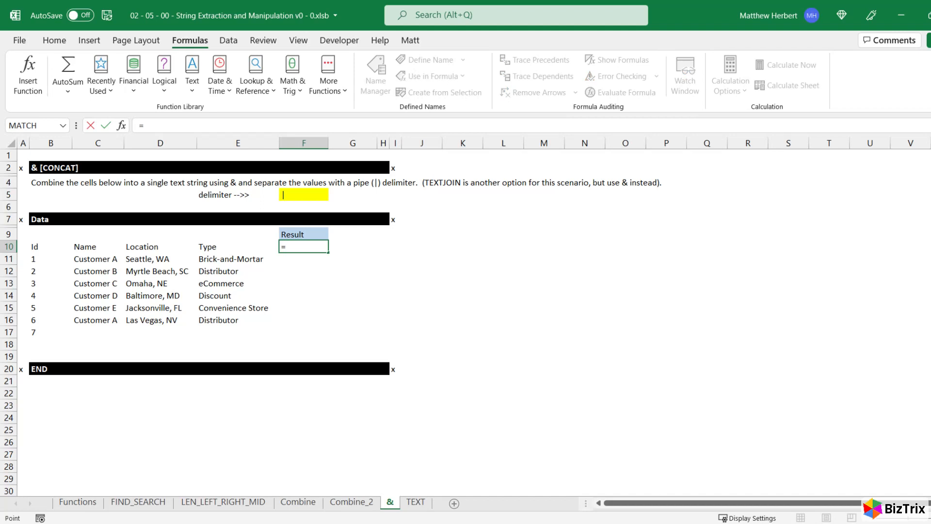
{"action": "key", "text": "ctrl+Left"}
{"action": "key", "text": "ctrl+Left"}
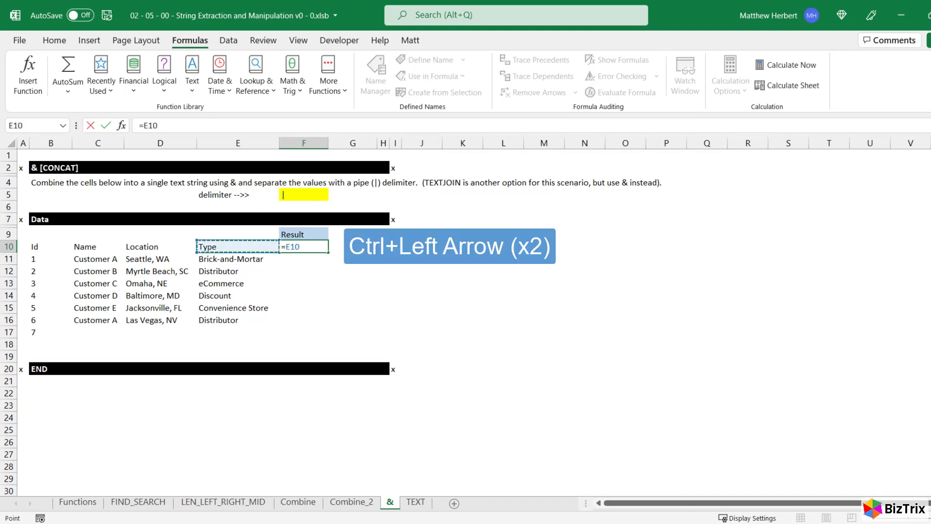
{"action": "type", "text": "&"}
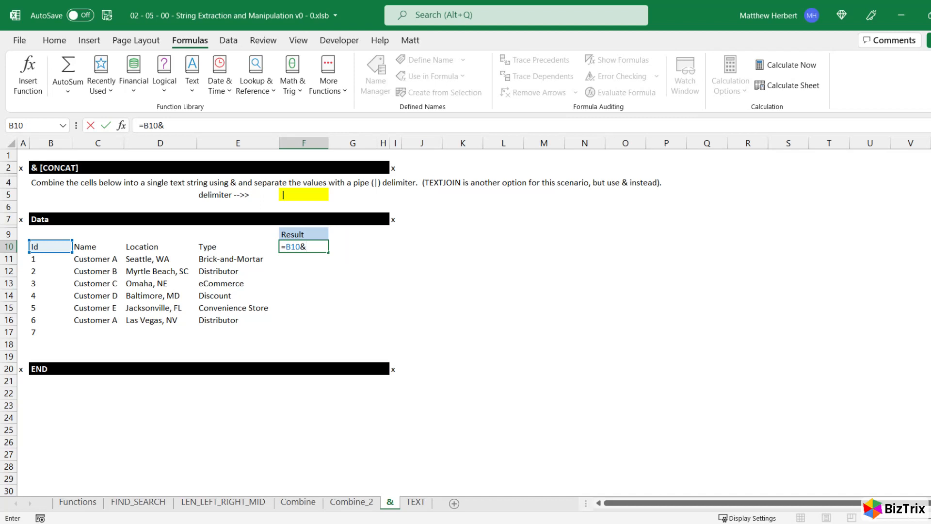
{"action": "key", "text": "Up"}
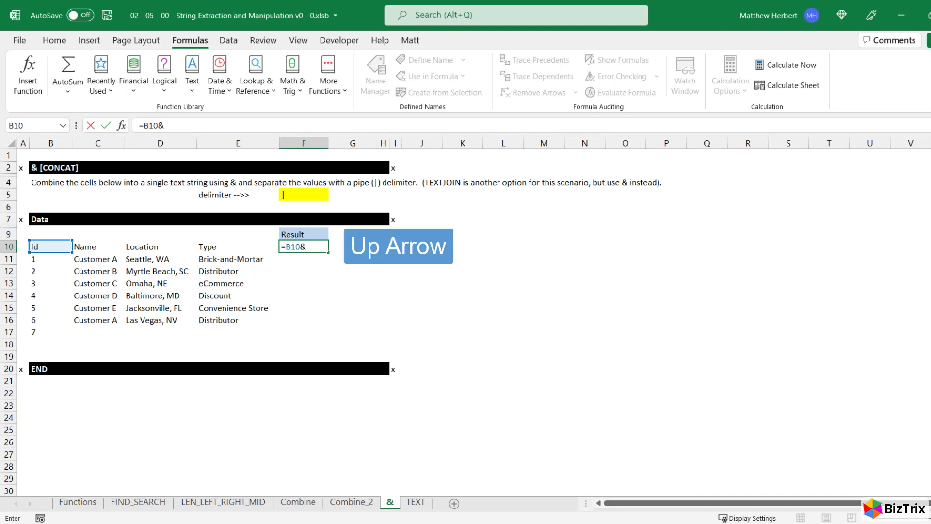
{"action": "key", "text": "ctrl+Up"}
{"action": "key", "text": "F4"}
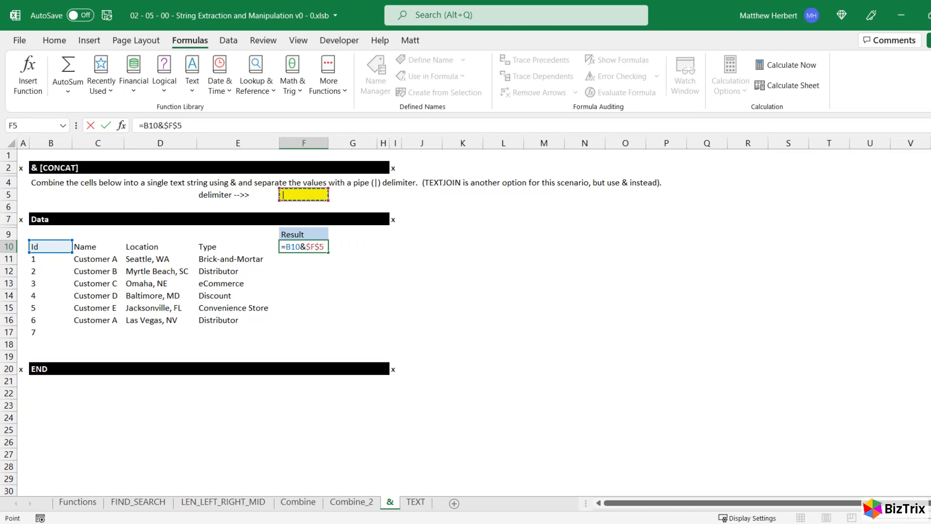
Extend the F10 formula with the Name header and another absolute delimiter reference, appending &C10&$F$5
{"action": "type", "text": "&"}
{"action": "key", "text": "Left"}
{"action": "key", "text": "Left"}
{"action": "key", "text": "Left"}
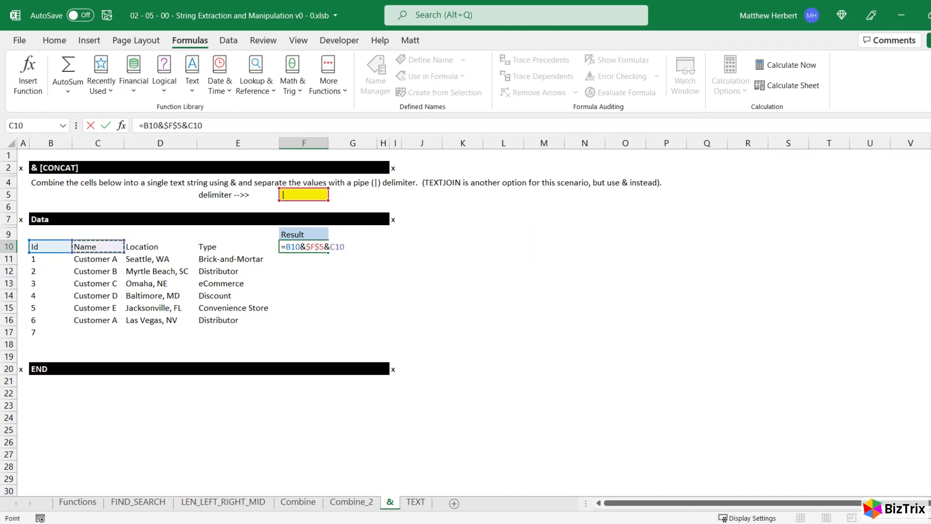
{"action": "type", "text": "&"}
{"action": "key", "text": "Up"}
{"action": "key", "text": "ctrl+Up"}
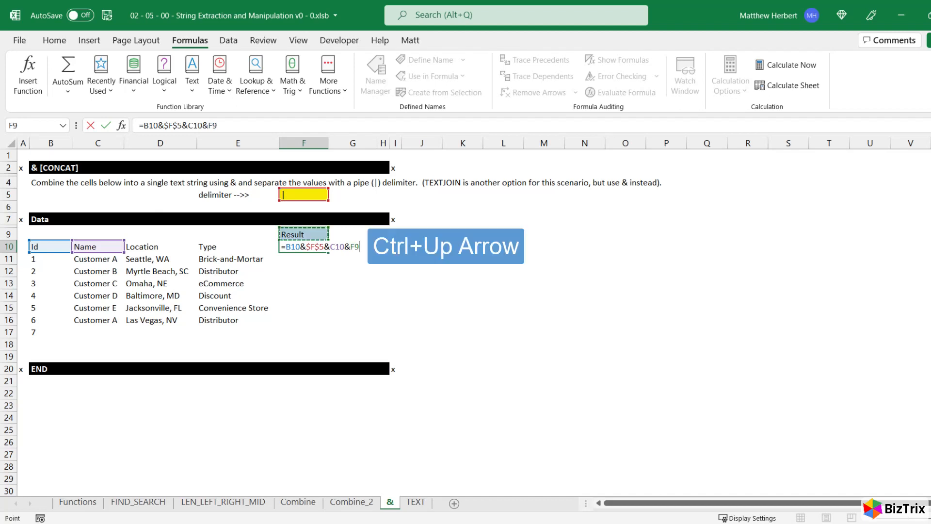
{"action": "key", "text": "F4"}
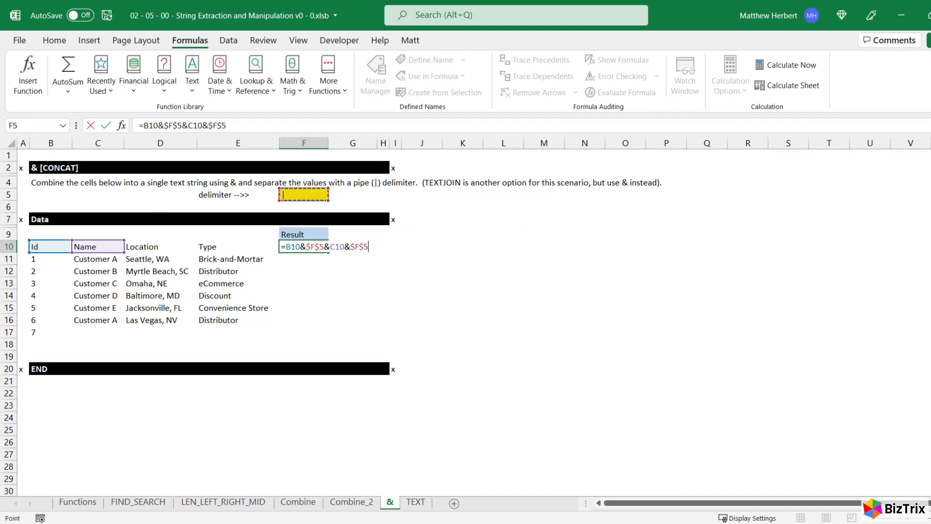
Append &D10&$F$5&E10 to complete the F10 formula and enter it in the cell
{"action": "type", "text": "&"}
{"action": "key", "text": "Left"}
{"action": "key", "text": "Left"}
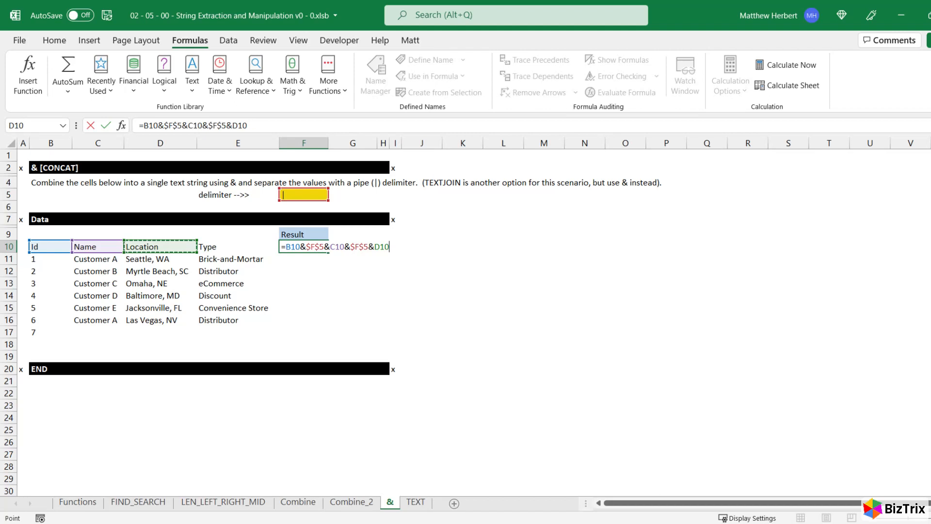
{"action": "type", "text": "&"}
{"action": "key", "text": "Up"}
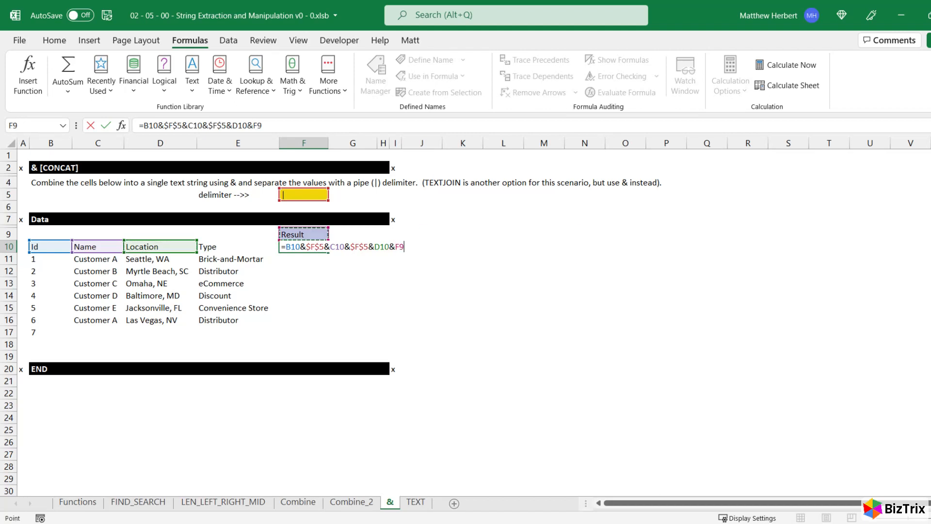
{"action": "key", "text": "ctrl+Up"}
{"action": "key", "text": "F4"}
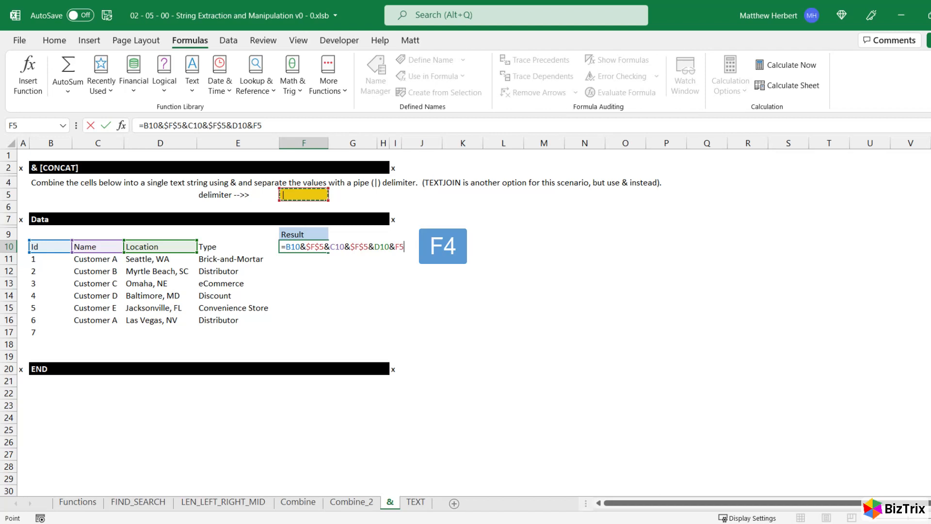
{"action": "type", "text": "&"}
{"action": "key", "text": "Left"}
{"action": "key", "text": "Return"}
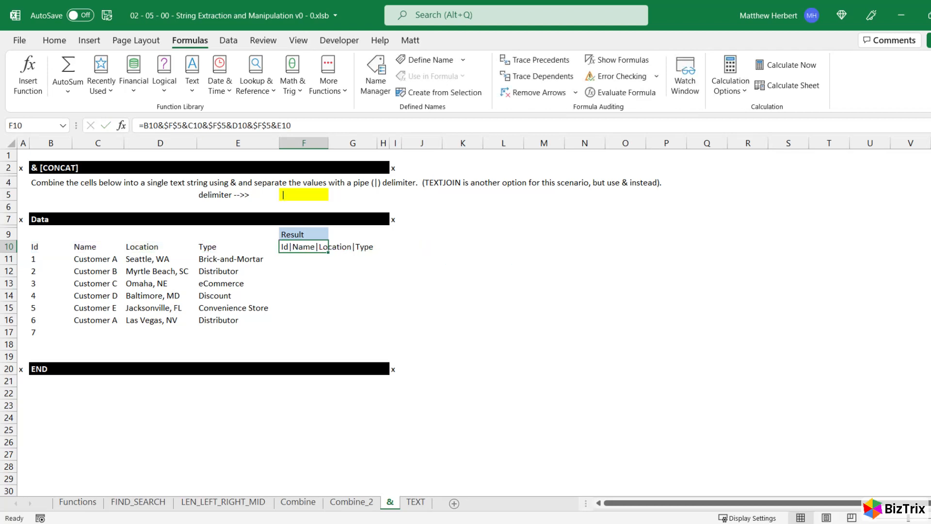
Fill the F10 concatenation formula down the Result column through F17
{"action": "key", "text": "Left"}
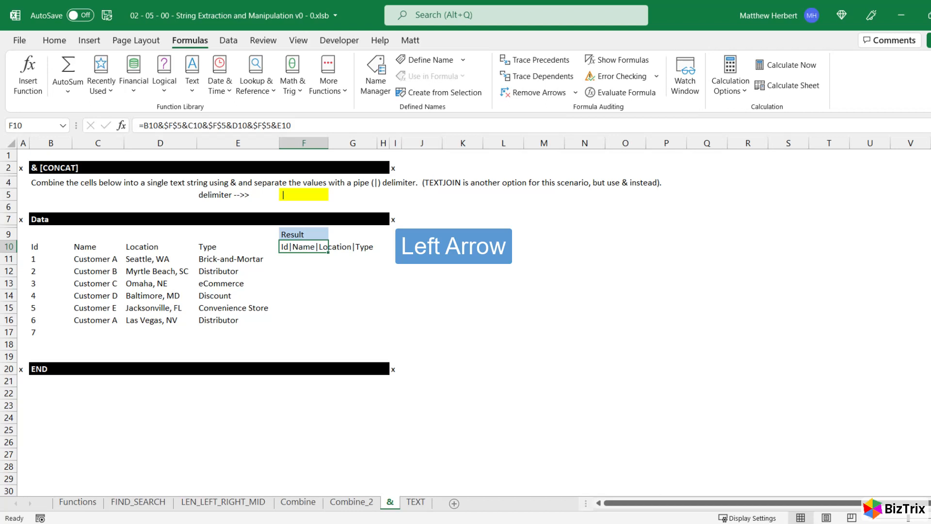
{"action": "key", "text": "ctrl+Down"}
{"action": "key", "text": "Down"}
{"action": "key", "text": "Right"}
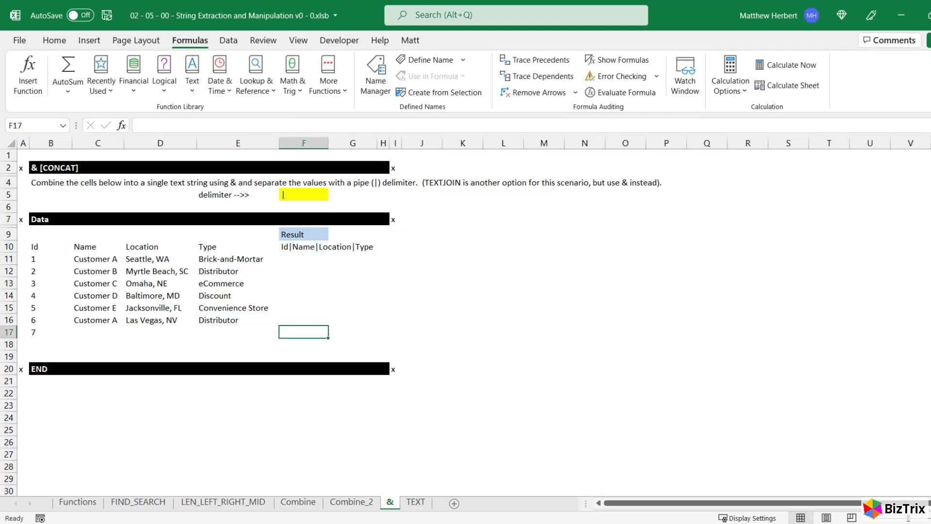
{"action": "key", "text": "ctrl+shift+Up"}
{"action": "key", "text": "ctrl+d"}
Switch to the TEXT worksheet, look over its Formats table, and go to cell D9
{"action": "key", "text": "ctrl+Page_Down"}
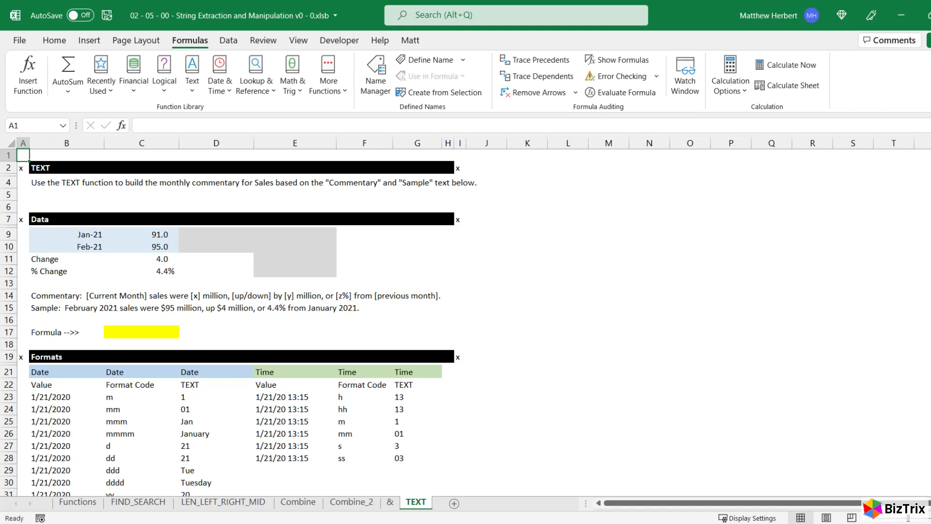
{"action": "scroll", "coordinate": [238, 323], "scroll_direction": "down", "scroll_amount": 2}
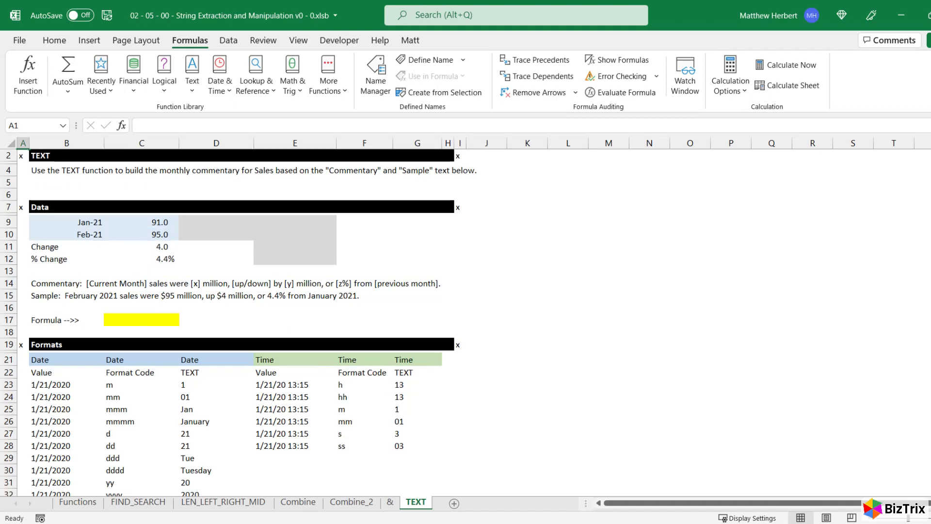
{"action": "scroll", "coordinate": [238, 322], "scroll_direction": "down", "scroll_amount": 3}
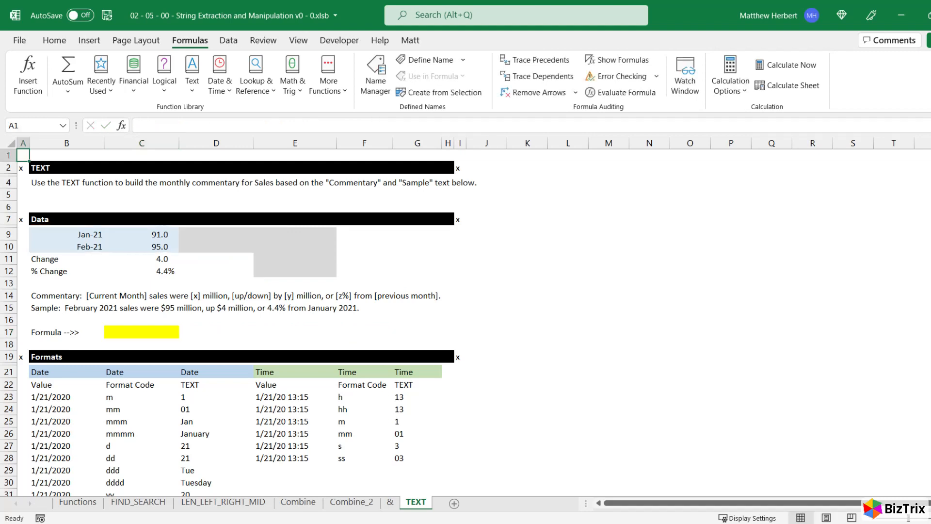
{"action": "key", "text": "F5"}
{"action": "type", "text": "d9"}
{"action": "key", "text": "Return"}
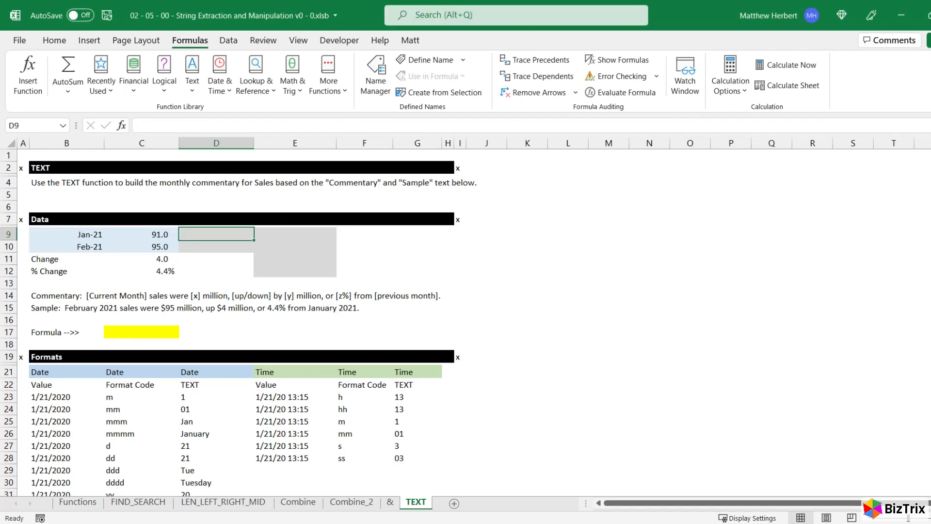
Enter =TEXT(B9,"mmmm yyyy") in D9 to show the date as full month name and year
{"action": "type", "text": "=TEXT(B9,\"mmmm yyyy\""}
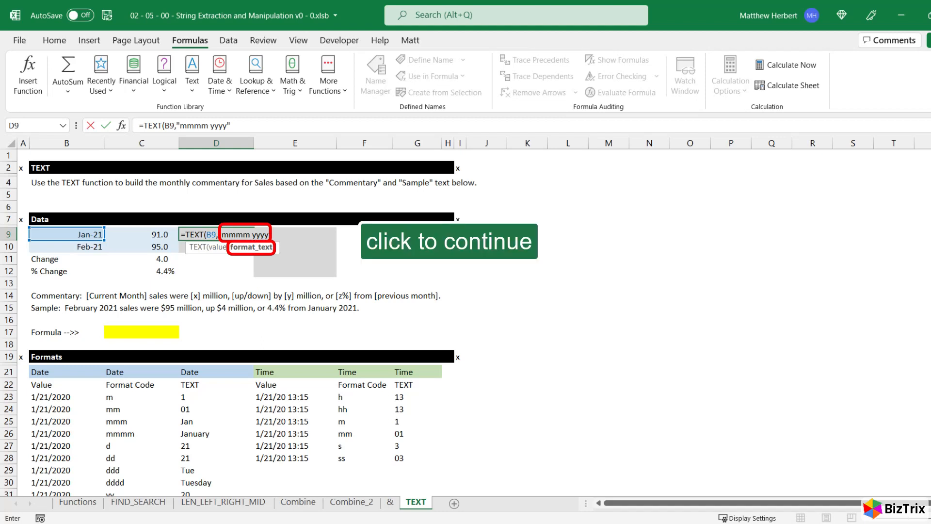
{"action": "key", "text": "Escape"}
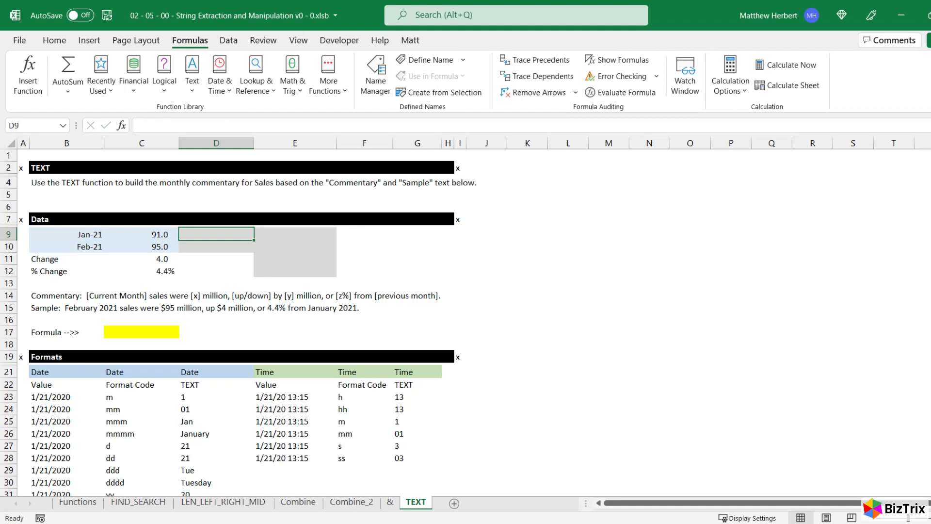
{"action": "type", "text": "=te"}
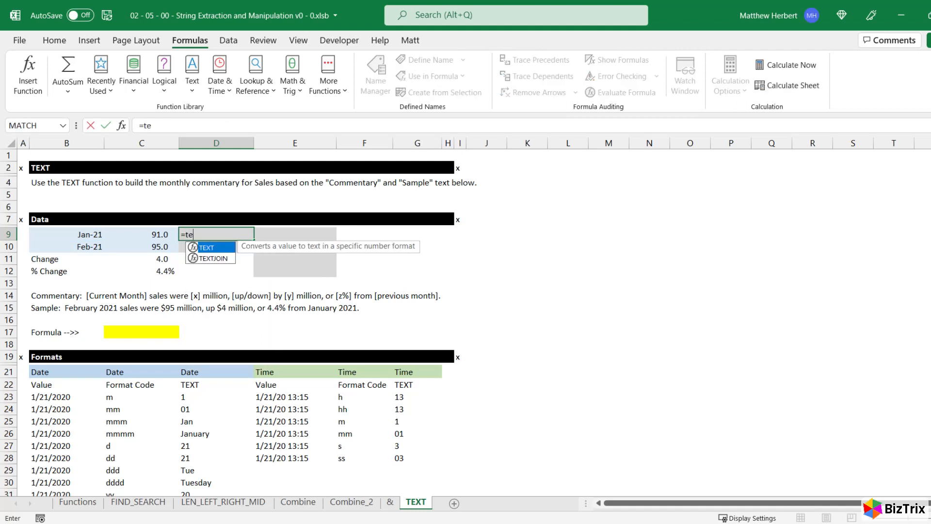
{"action": "key", "text": "Tab"}
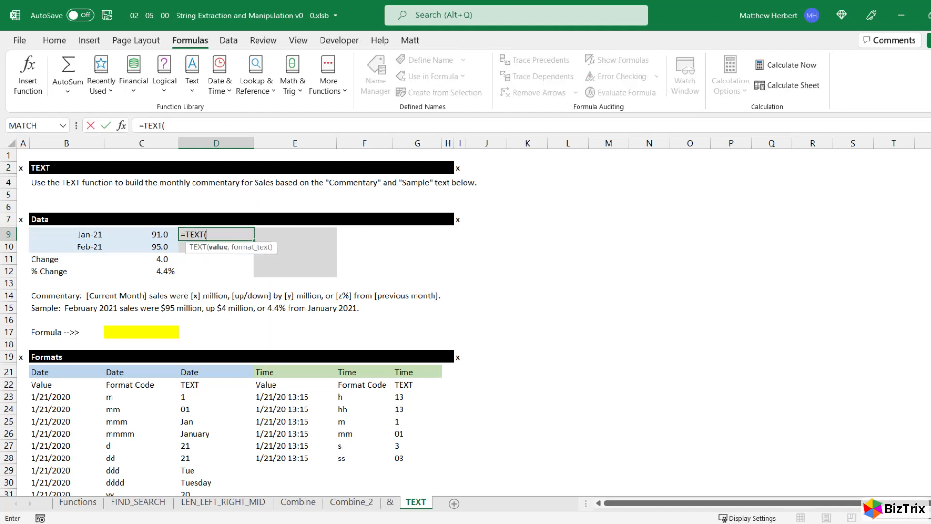
{"action": "key", "text": "Left"}
{"action": "key", "text": "Left"}
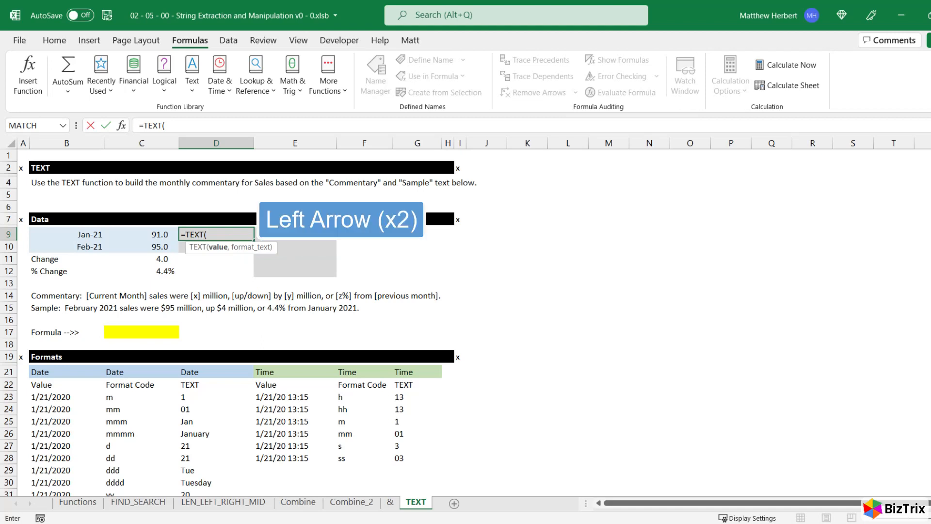
{"action": "type", "text": ",\"mmmm"}
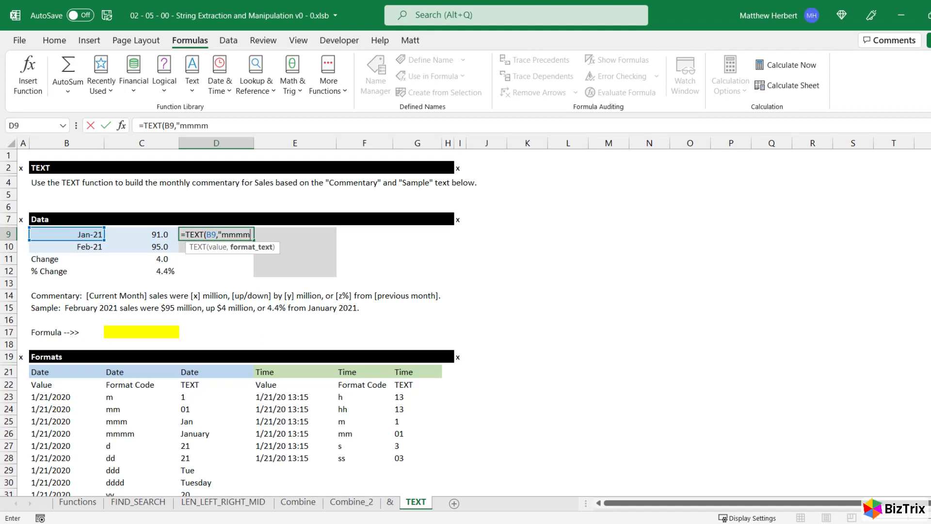
{"action": "type", "text": " yyyy\")"}
{"action": "key", "text": "Return"}
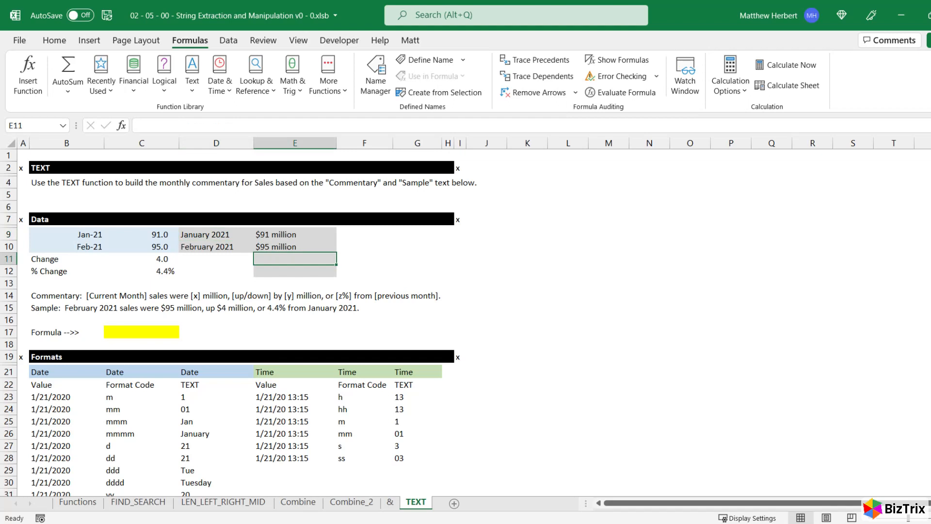
Fill E10's formula down into E11, and try =IF(C11>=0,"up","down")&" "&TEXT(C11,"$#,###")&" million" there
{"action": "key", "text": "ctrl+d"}
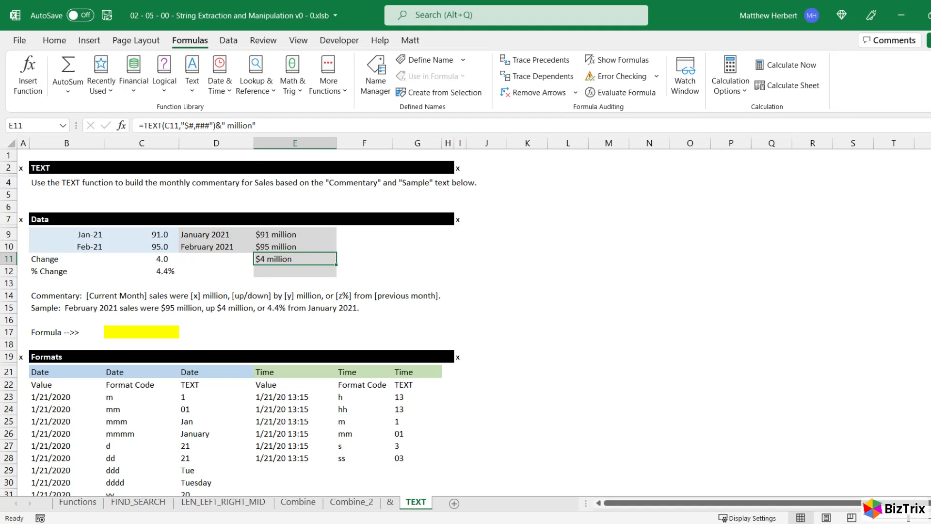
{"action": "type", "text": "=IF(C11>=0,\"up\",\"down\")&\" \"&TEXT(C11,\"$#,###\")&\" million\""}
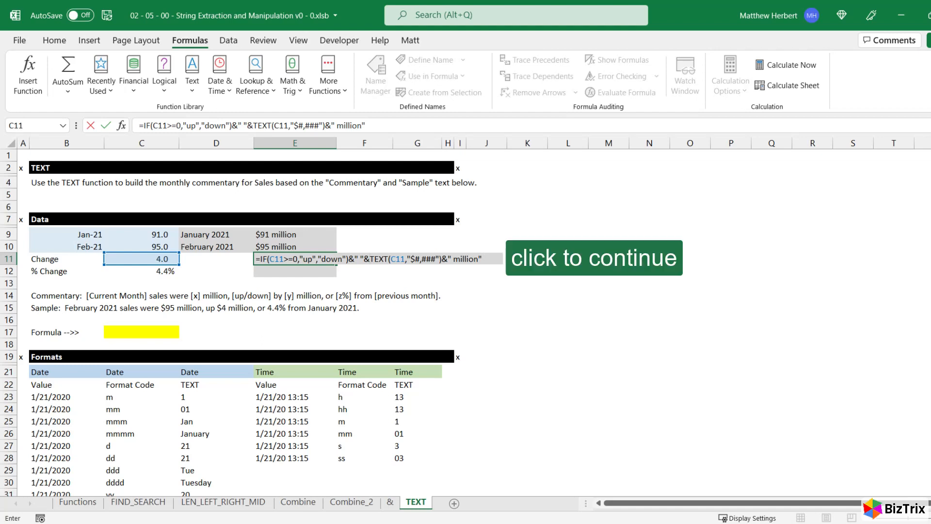
{"action": "key", "text": "Escape"}
Insert an IF function ahead of TEXT in E11's formula, with the logical test C11>=0
{"action": "key", "text": "F2"}
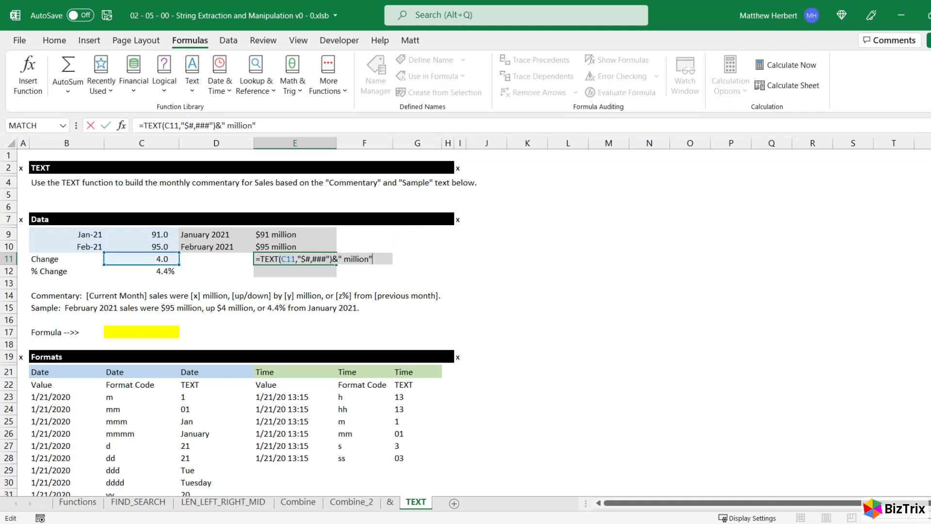
{"action": "key", "text": "ctrl+Up"}
{"action": "key", "text": "Right"}
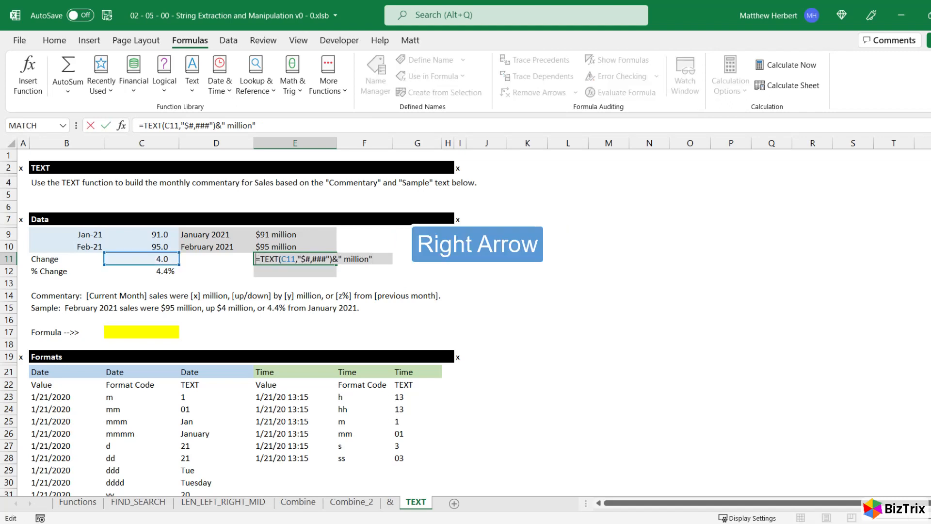
{"action": "type", "text": "if"}
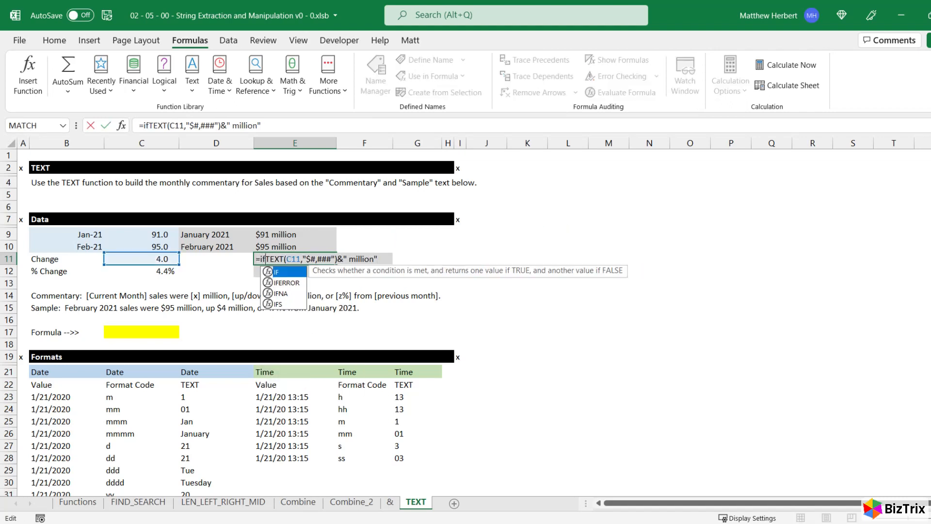
{"action": "key", "text": "Tab"}
{"action": "key", "text": "F2"}
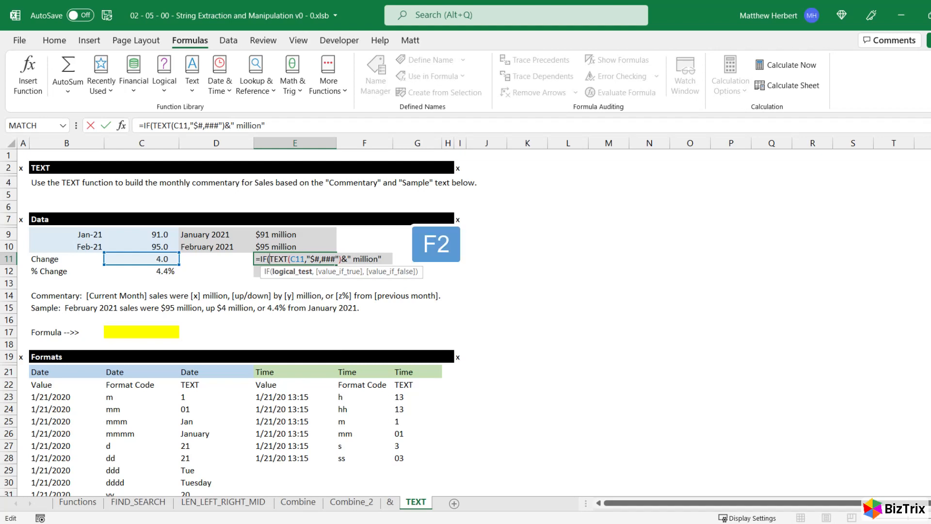
{"action": "key", "text": "Left"}
{"action": "key", "text": "Left"}
{"action": "key", "text": "Left"}
{"action": "key", "text": "Left"}
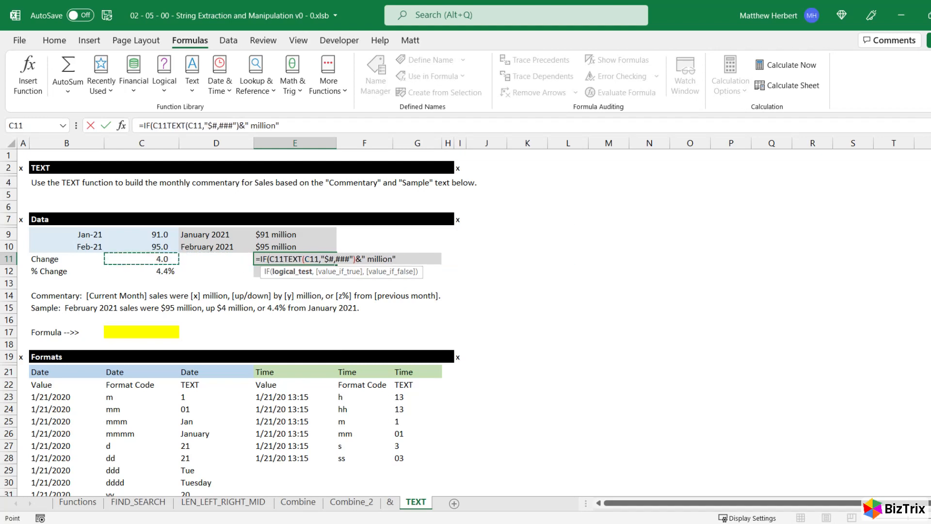
{"action": "type", "text": ">="}
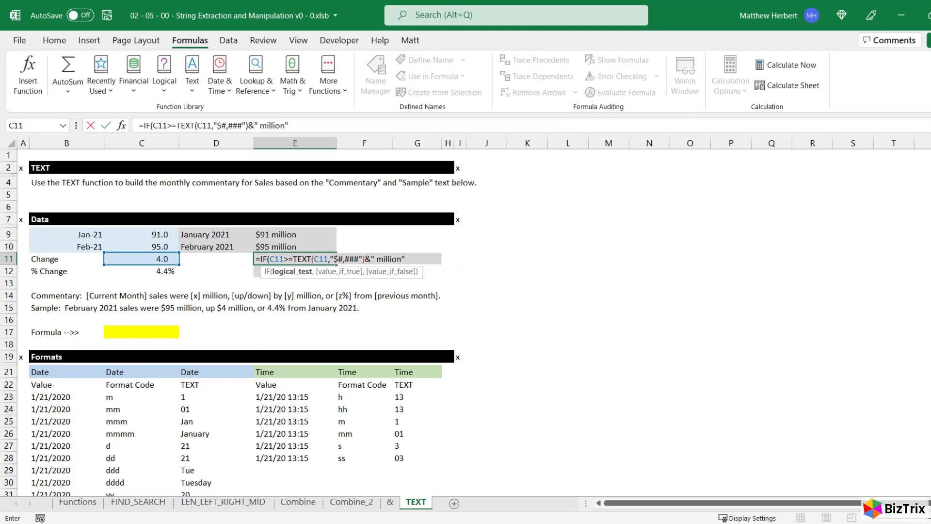
{"action": "type", "text": "0,"}
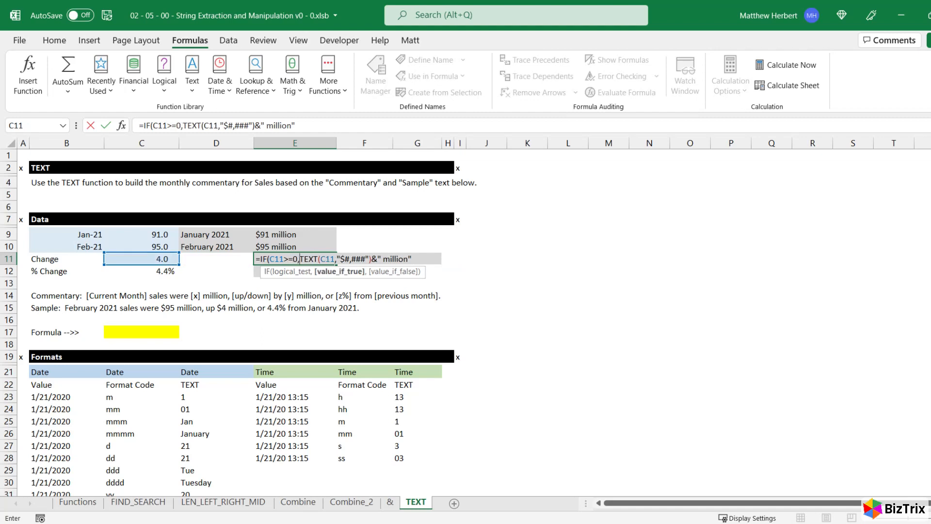
{"action": "type", "text": "\"up\""}
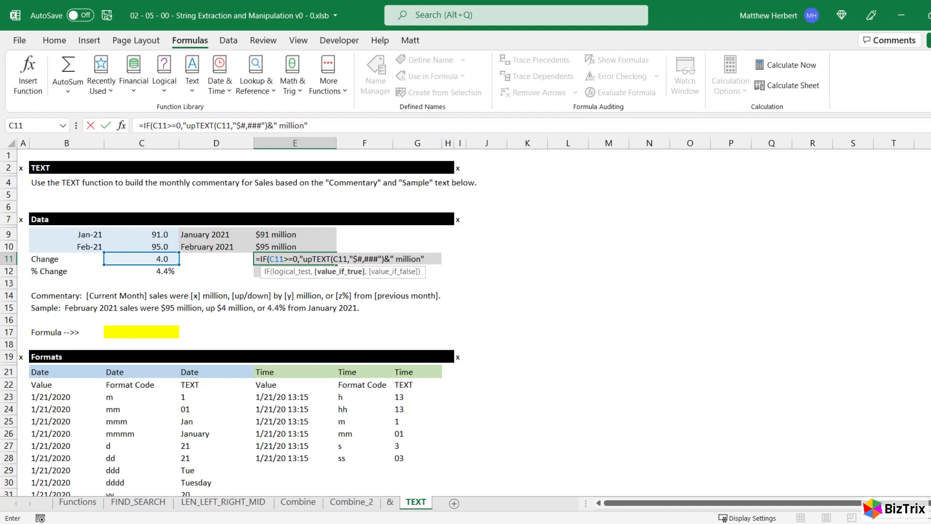
{"action": "type", "text": ",\"down\")"}
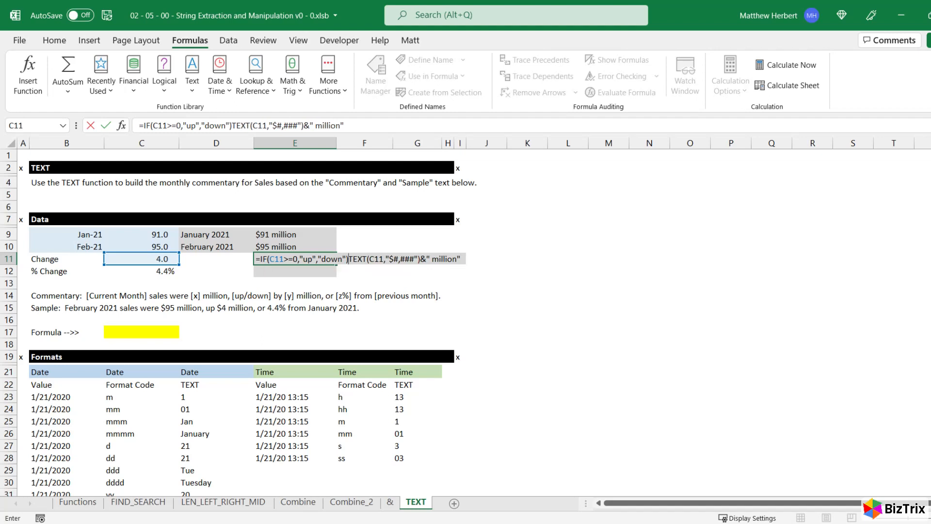
{"action": "type", "text": "&"}
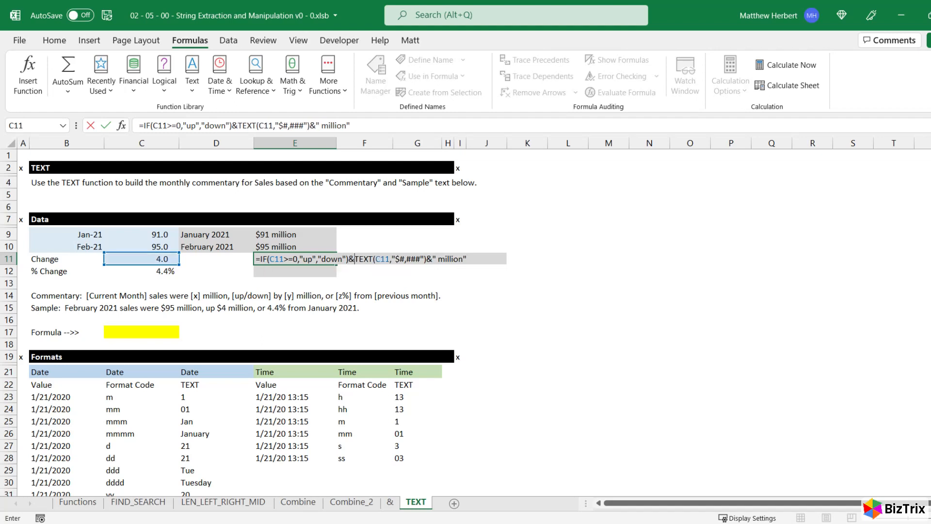
{"action": "type", "text": "\" \""}
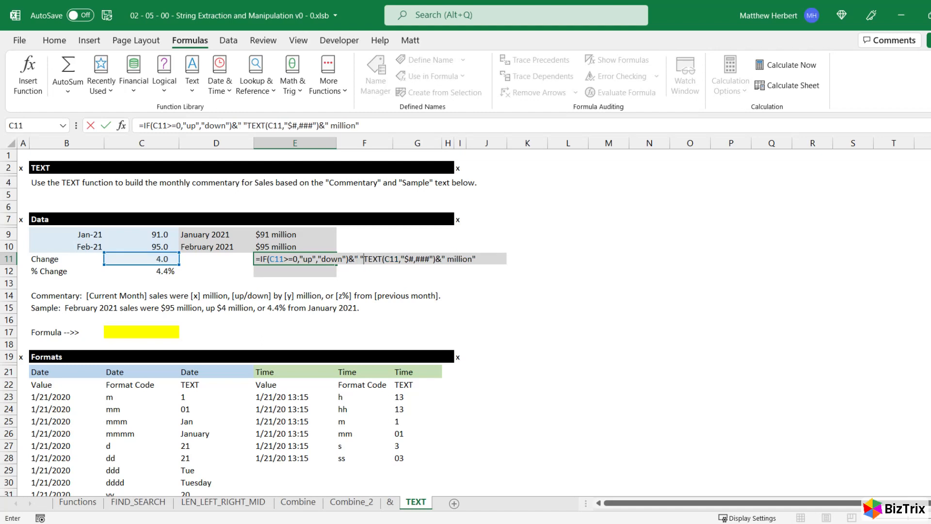
Join the IF and TEXT parts of E11's formula with &" "& and commit the formula
{"action": "key", "text": "Return"}
{"action": "type", "text": "&"}
{"action": "key", "text": "Return"}
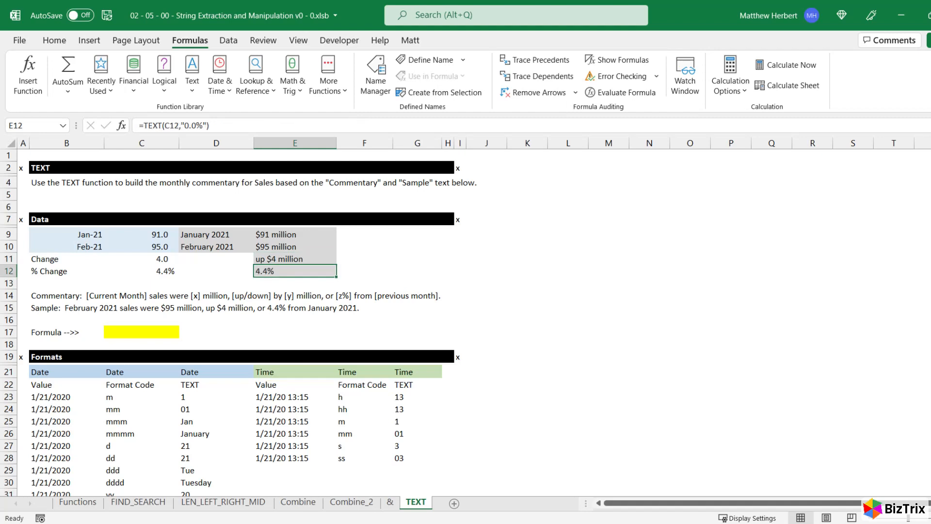
Go to cell C17 and start the sales commentary formula with an equals sign
{"action": "key", "text": "F5"}
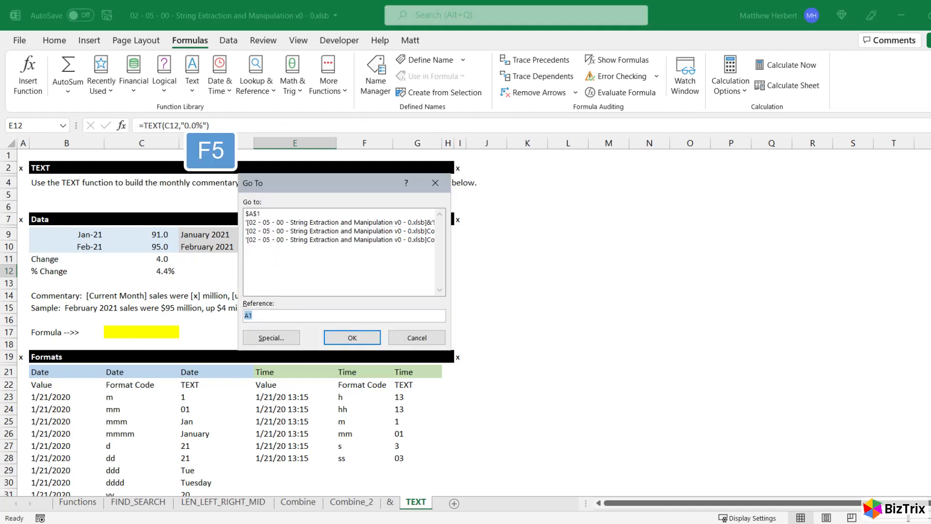
{"action": "type", "text": "c17"}
{"action": "key", "text": "Return"}
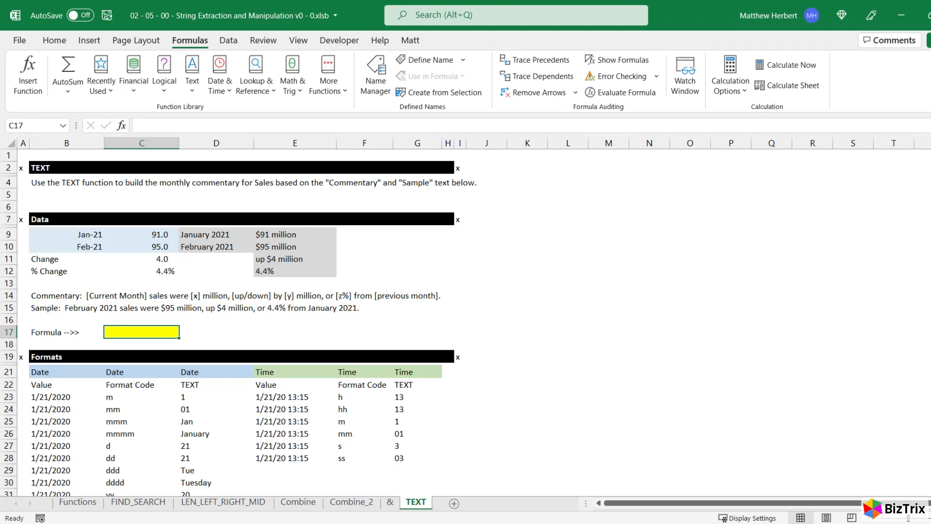
{"action": "type", "text": "="}
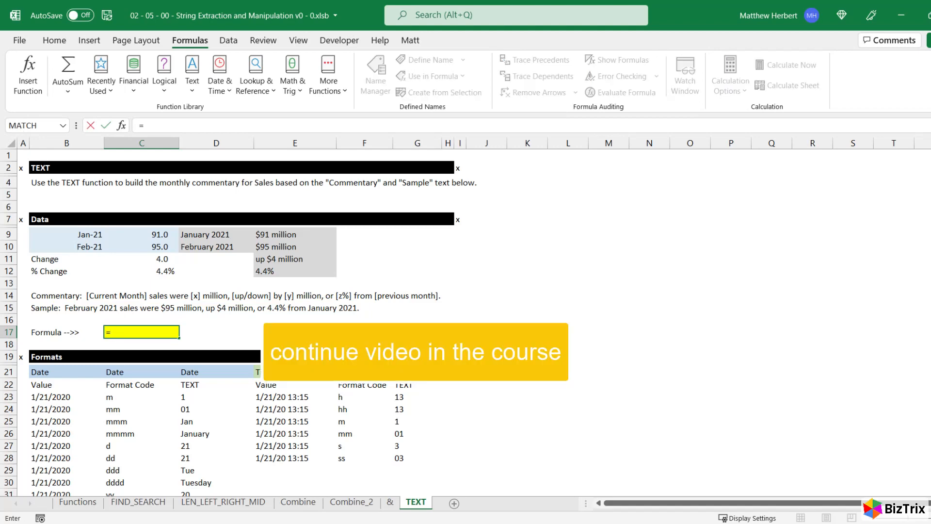